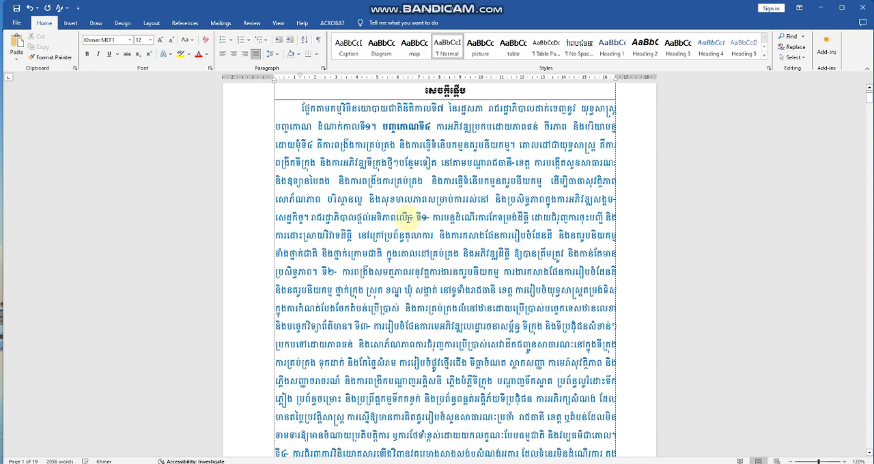
scroll(407, 219, down, 10)
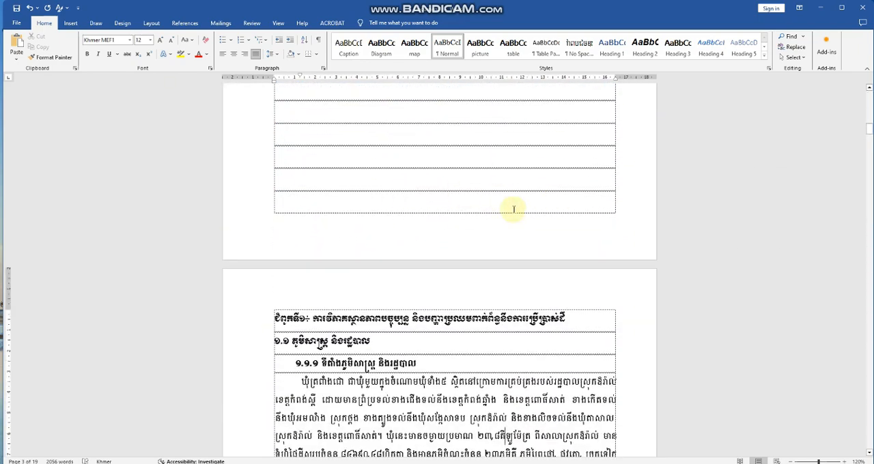
Insert a Next Page section break on the empty line right after the introduction's final paragraph.
click(410, 201)
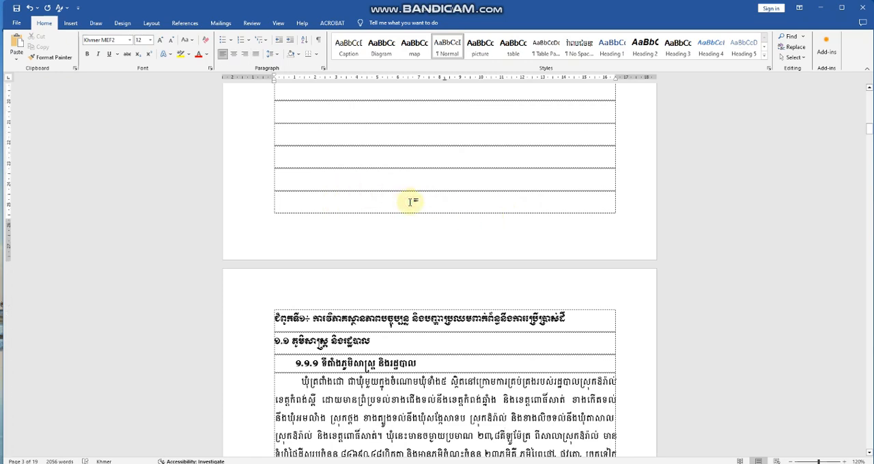
key(ctrl+v)
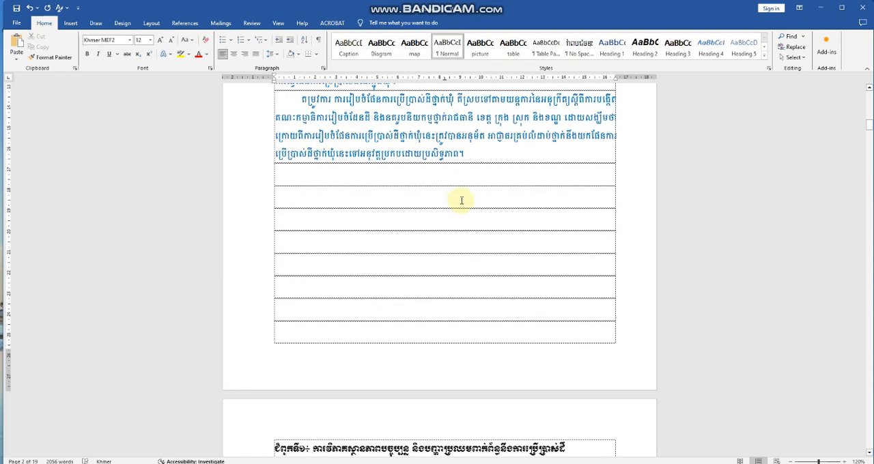
click(489, 166)
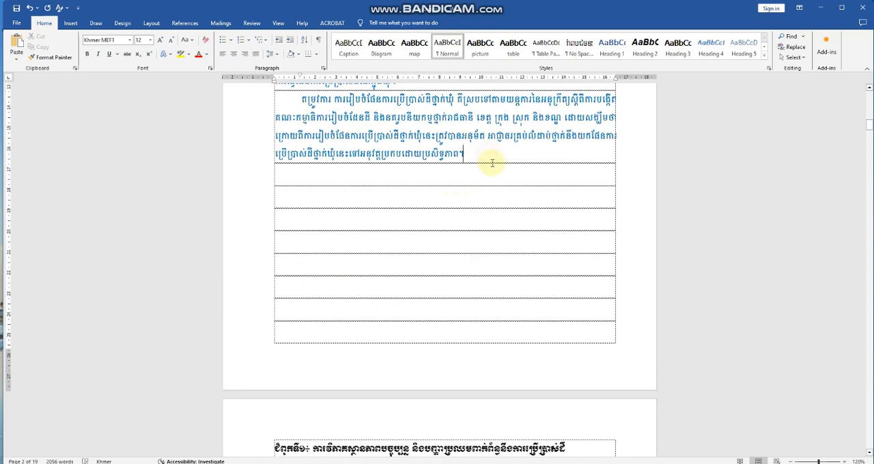
click(502, 176)
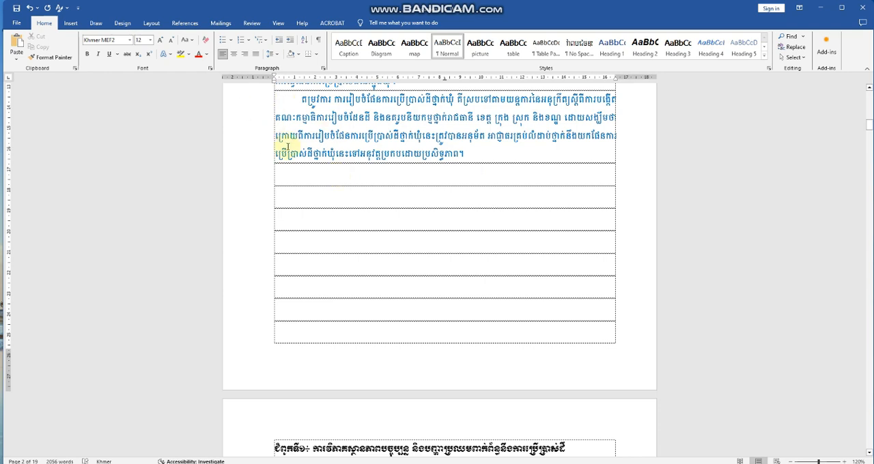
click(152, 23)
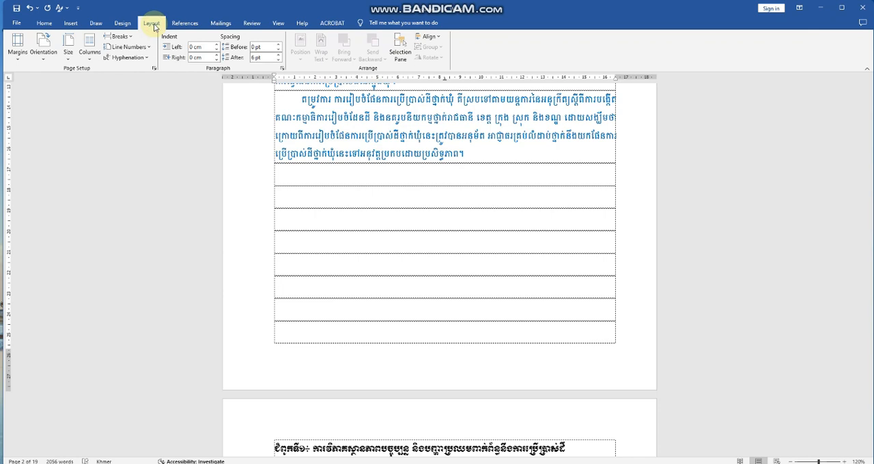
click(121, 37)
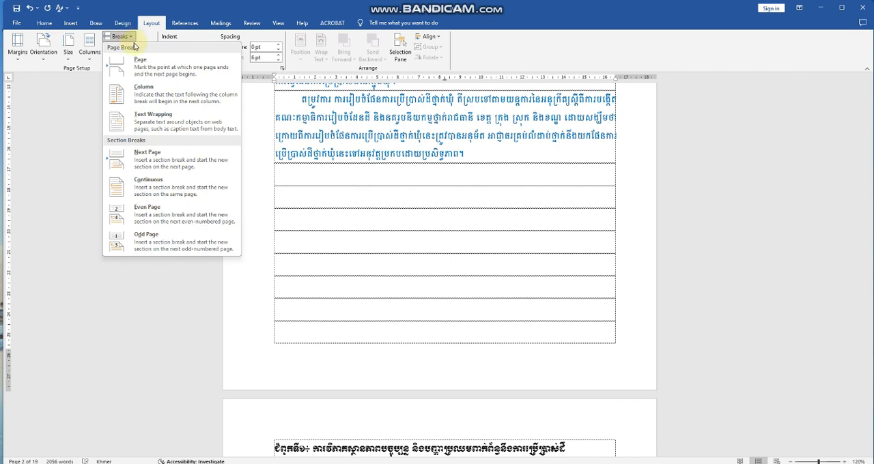
click(159, 160)
Delete the empty lines above the chapter 1 heading so it starts at the top of the new section's page.
scroll(407, 279, down, 5)
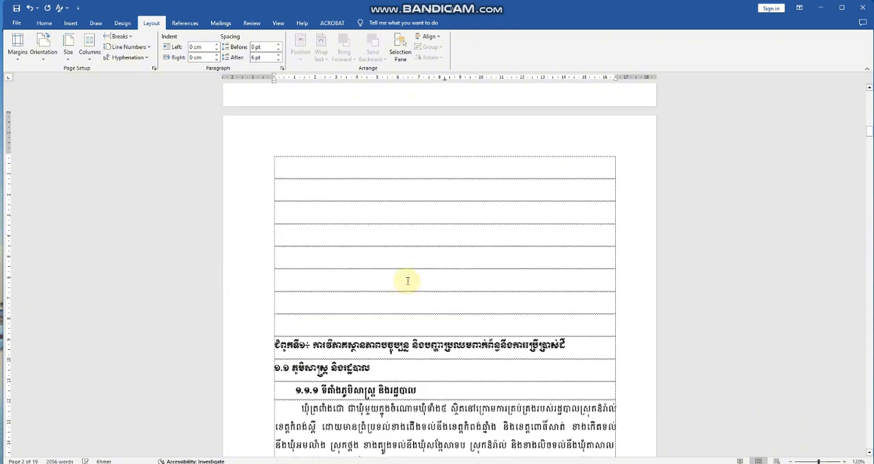
scroll(408, 280, up, 3)
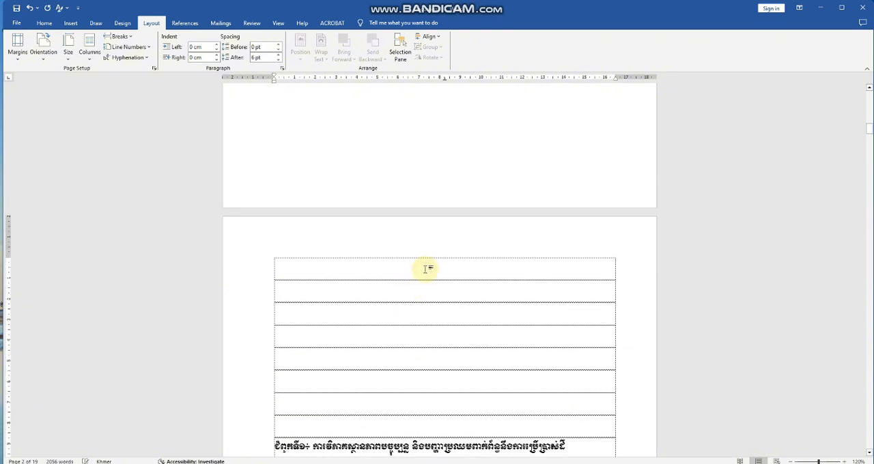
key(Delete)
key(Delete)
key(Delete)
key(Delete)
key(Delete)
key(Delete)
key(Delete)
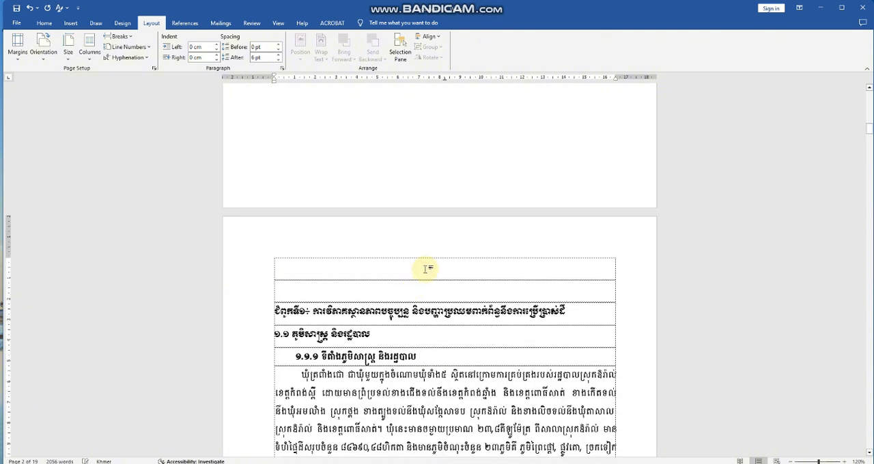
key(Delete)
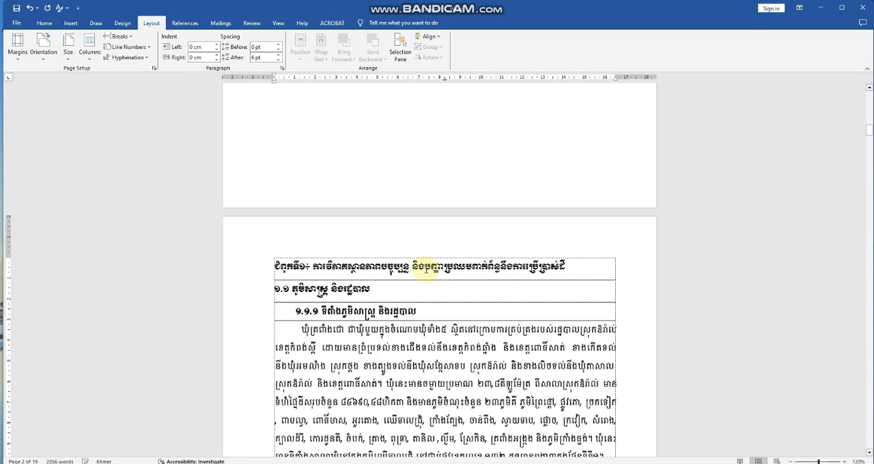
Add a Plain Number 2 page number at the bottom of the page in the section 1 footer and remove the extra blank line below it.
scroll(426, 268, up, 5)
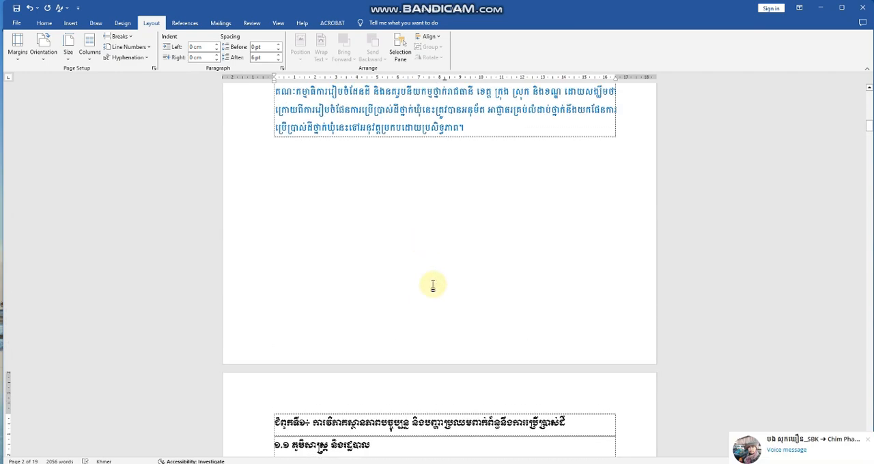
double_click(408, 334)
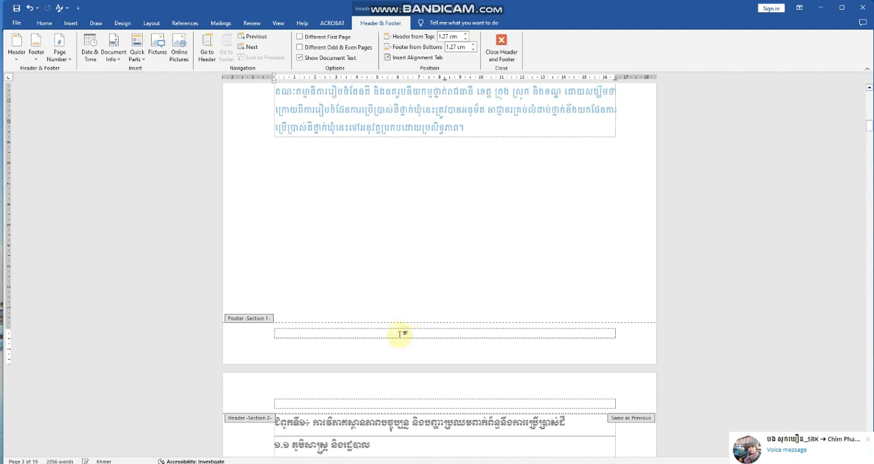
scroll(343, 318, down, 5)
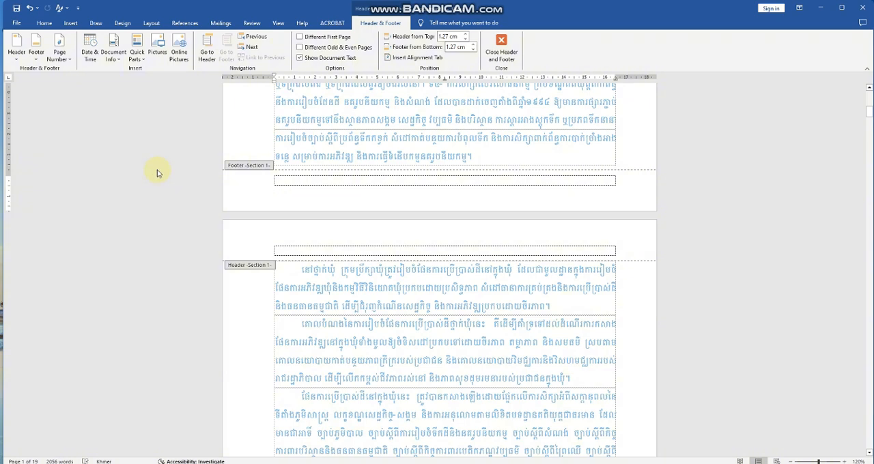
click(64, 58)
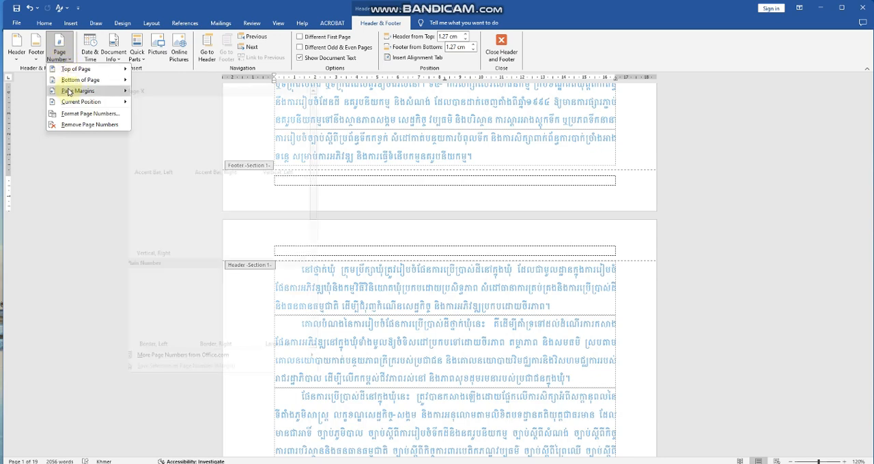
mouse_move(70, 85)
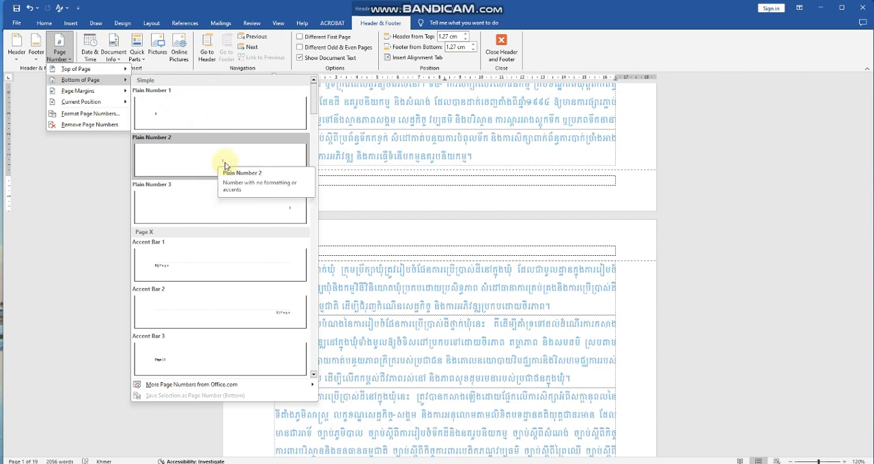
click(225, 166)
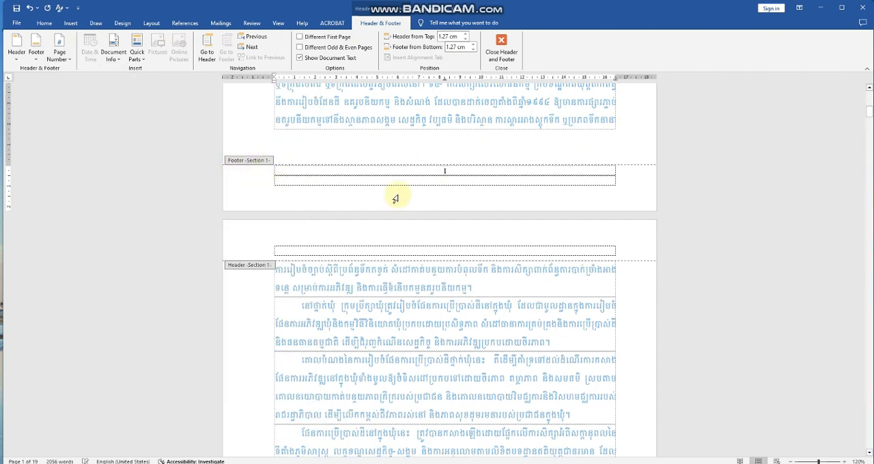
click(409, 183)
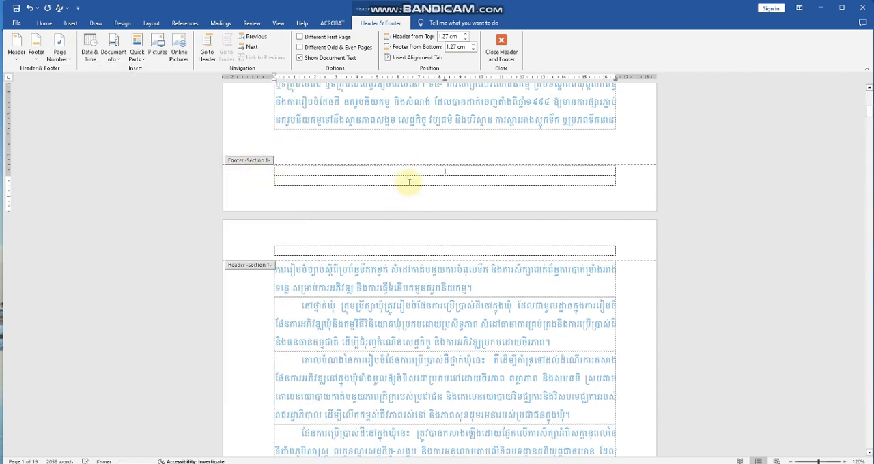
key(BackSpace)
Examine the footer page numbers on the introduction pages and the first chapter 1 pages.
scroll(440, 215, down, 10)
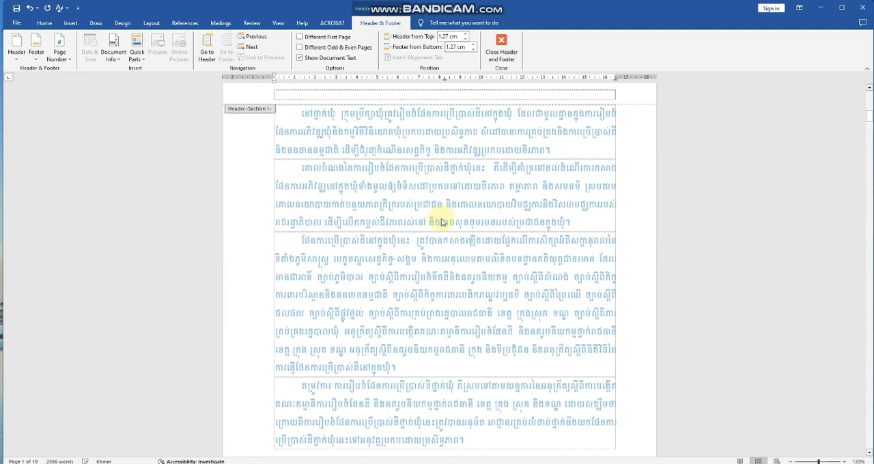
scroll(442, 220, down, 1)
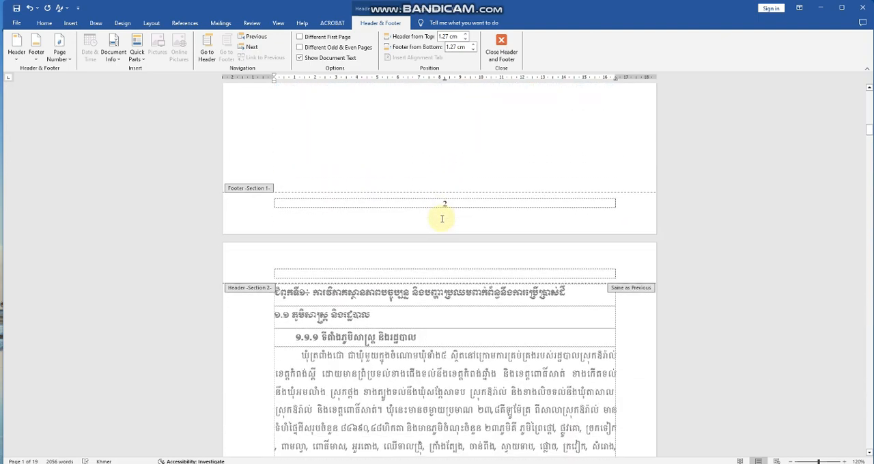
scroll(442, 219, down, 8)
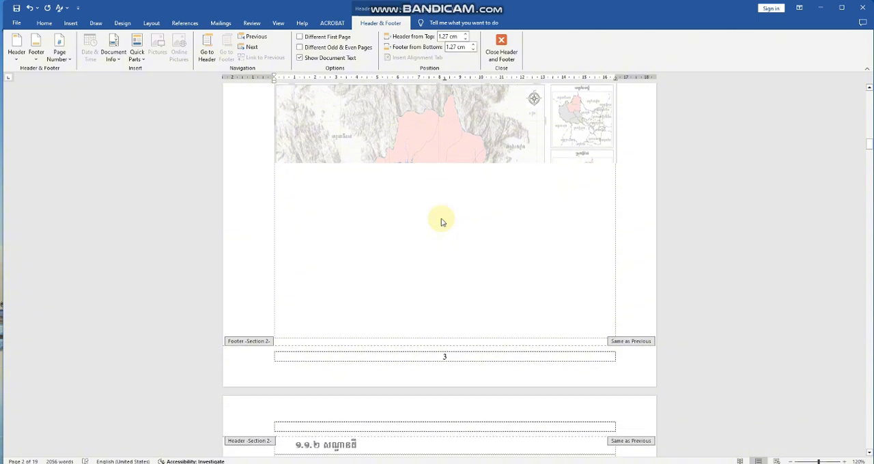
scroll(442, 219, down, 4)
scroll(442, 220, up, 12)
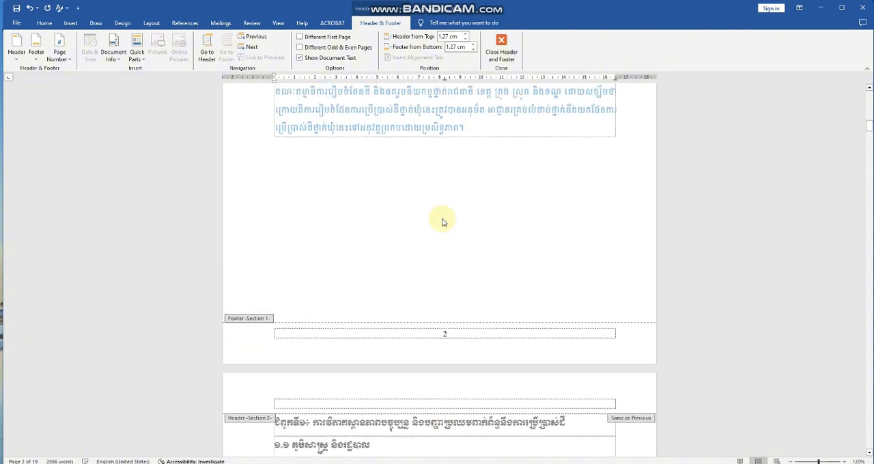
scroll(443, 219, up, 2)
scroll(442, 220, down, 3)
scroll(442, 219, up, 12)
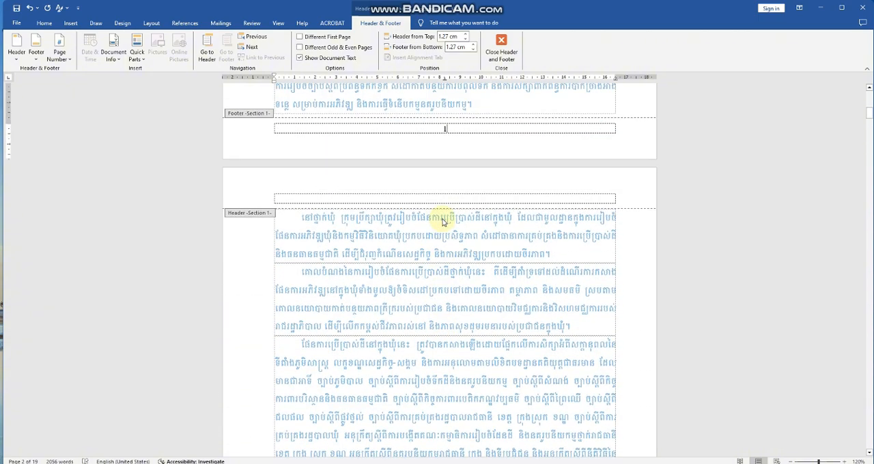
Format the section 1 page numbers as uppercase Roman numerals (I, II, III, …) starting at I.
click(446, 234)
double_click(447, 233)
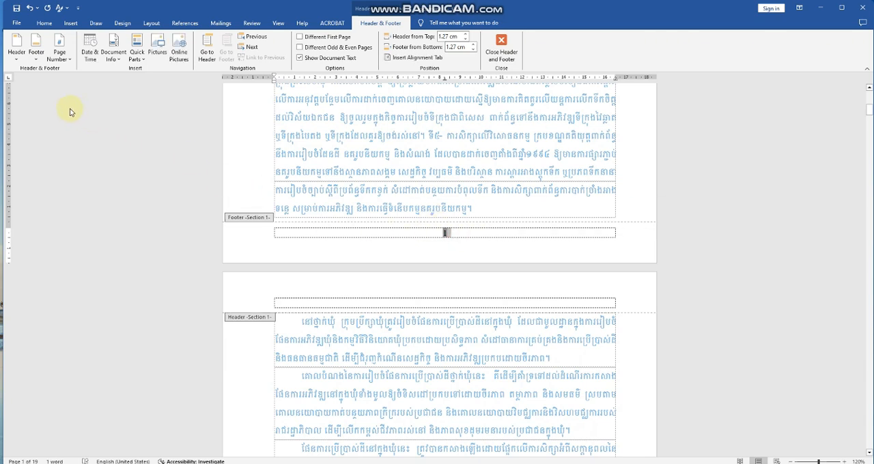
click(68, 63)
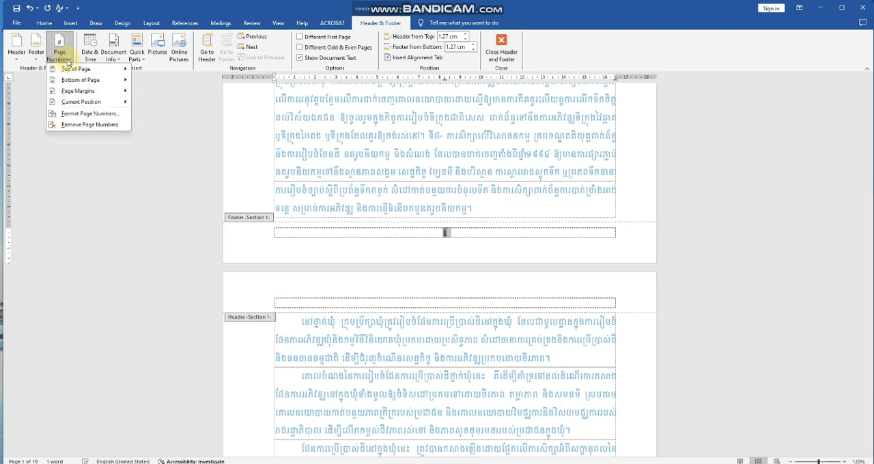
click(76, 115)
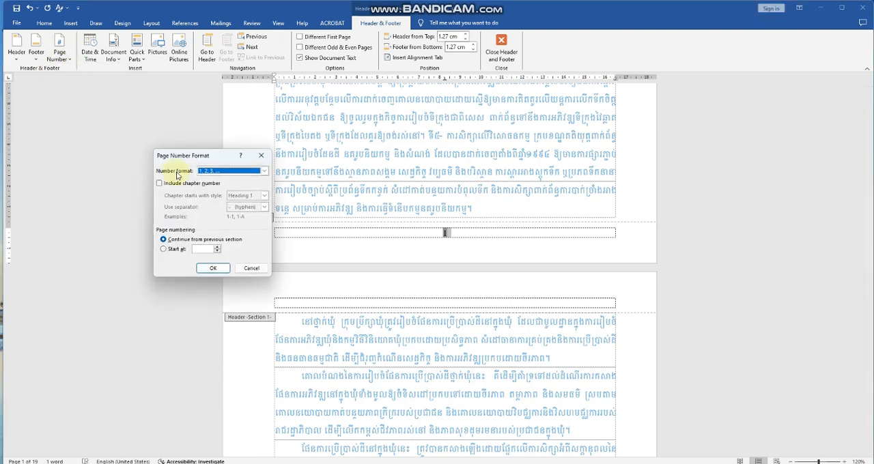
click(264, 174)
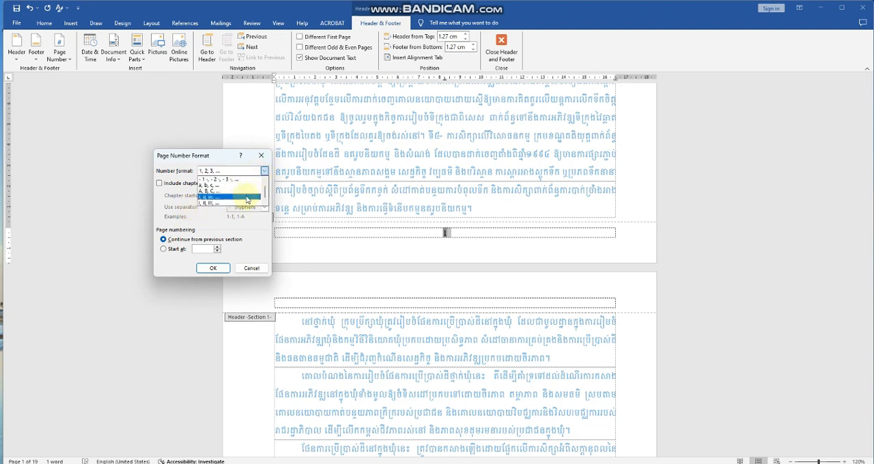
click(222, 206)
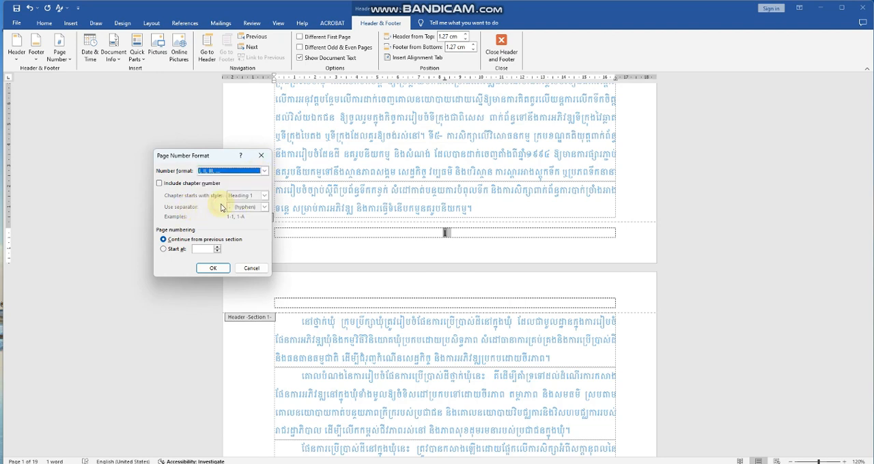
click(164, 250)
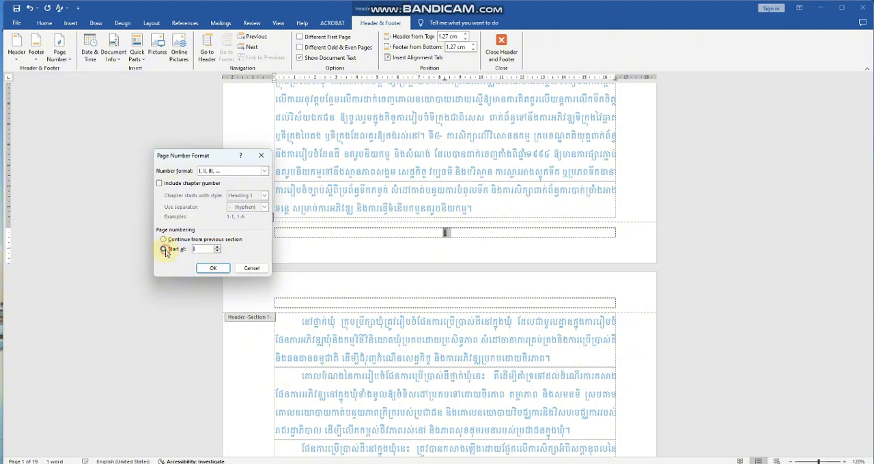
click(215, 273)
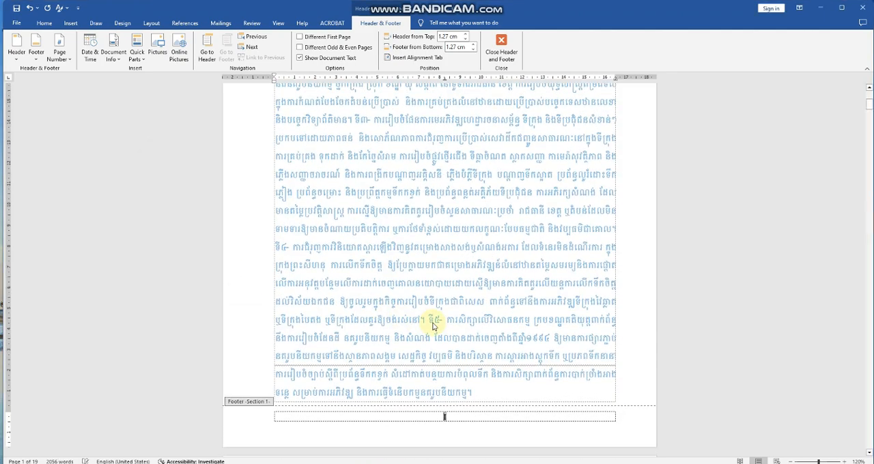
Leave footer editing and review the page numbering from the introduction through the chapter 1 map page.
scroll(479, 375, down, 5)
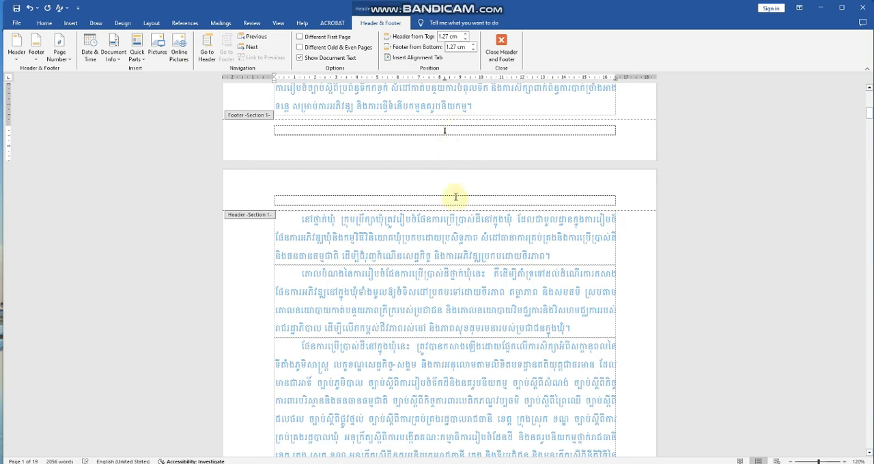
scroll(456, 203, up, 2)
scroll(456, 203, up, 1)
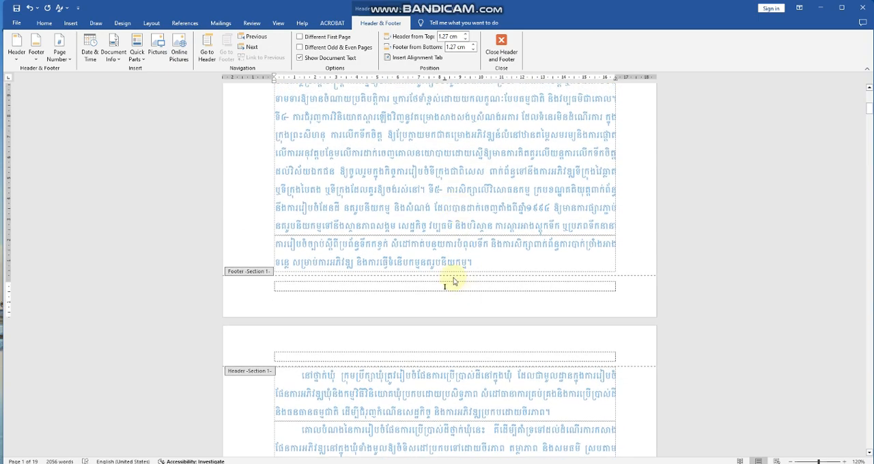
double_click(477, 224)
scroll(470, 209, down, 3)
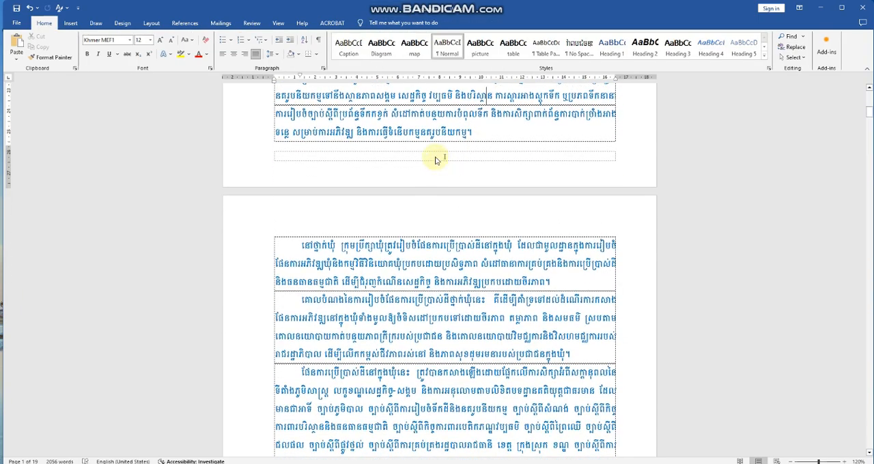
scroll(443, 255, down, 18)
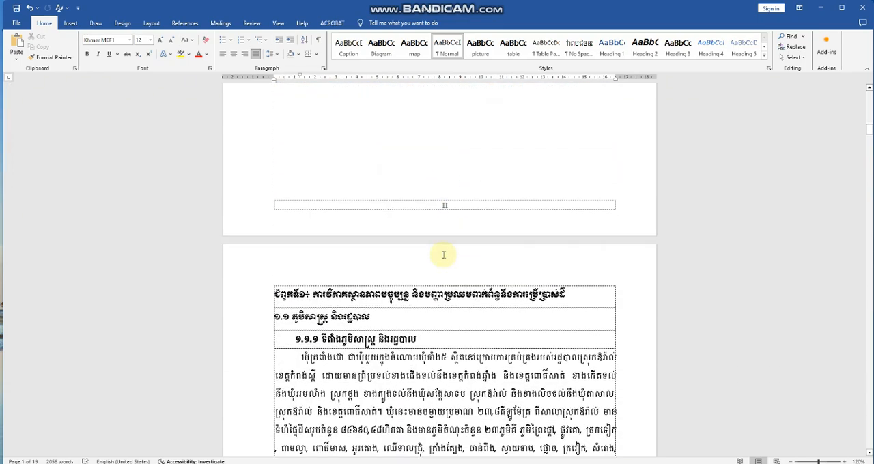
scroll(444, 255, down, 10)
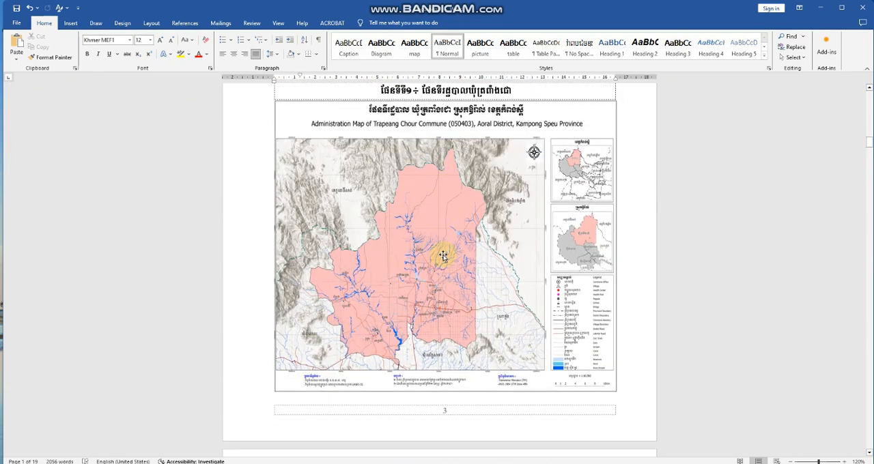
Open the section 2 footer on the chapter 1 map page and unlink it from the previous section.
scroll(443, 255, down, 3)
scroll(443, 256, up, 10)
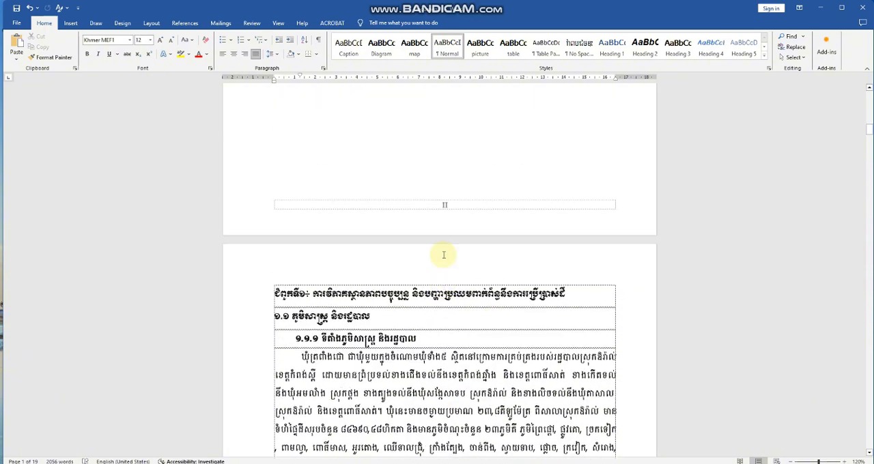
scroll(443, 256, down, 13)
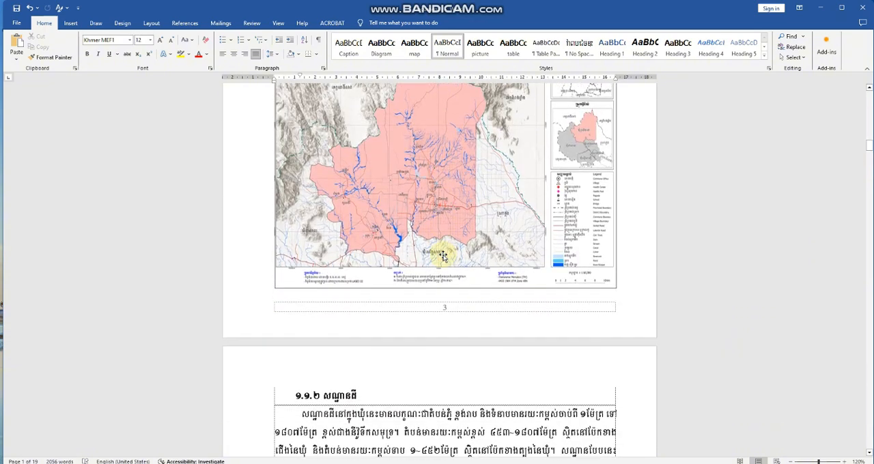
click(446, 308)
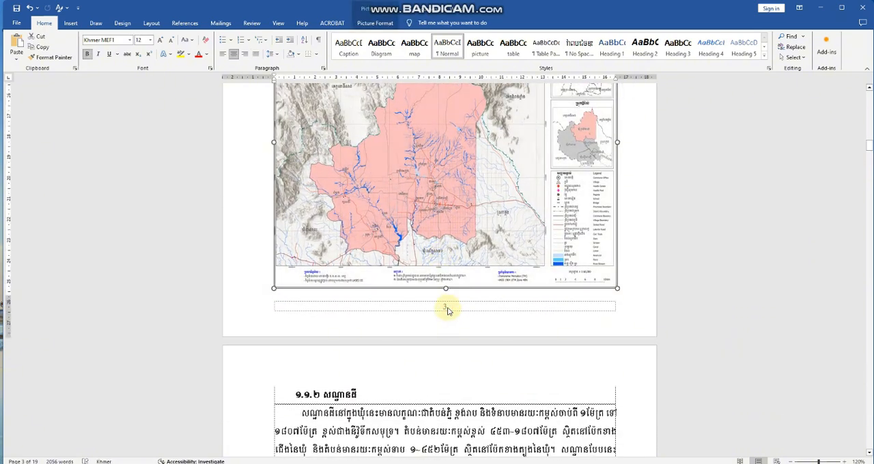
double_click(447, 310)
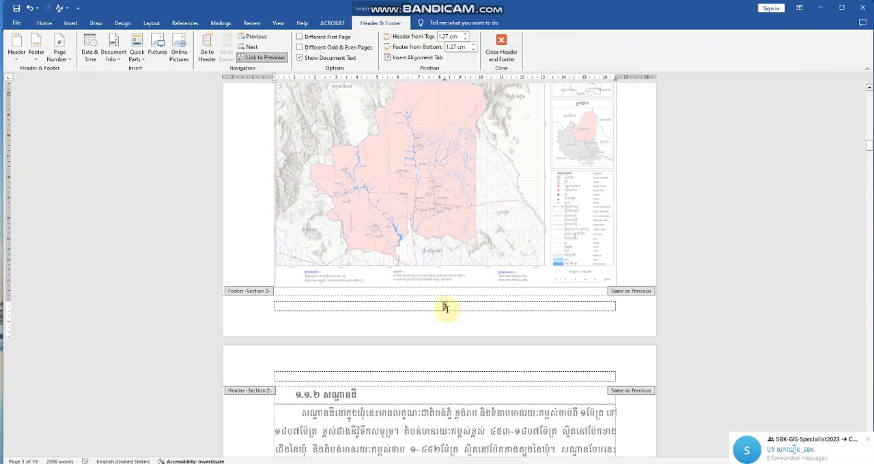
double_click(445, 307)
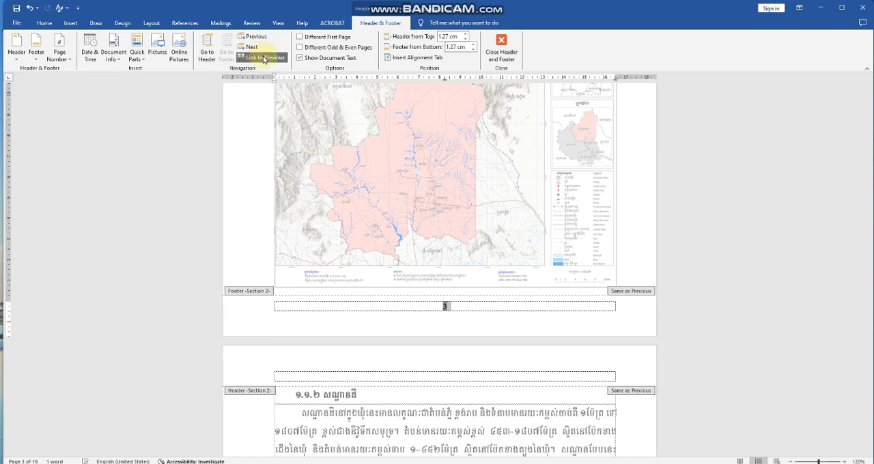
scroll(467, 351, up, 3)
scroll(462, 345, down, 3)
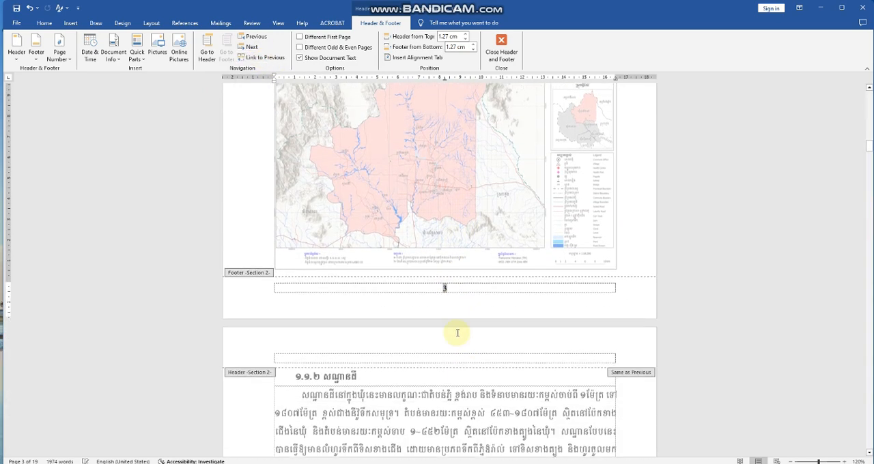
Format the section 2 page numbers as 1, 2, 3, … starting at 1.
drag(458, 290, 432, 287)
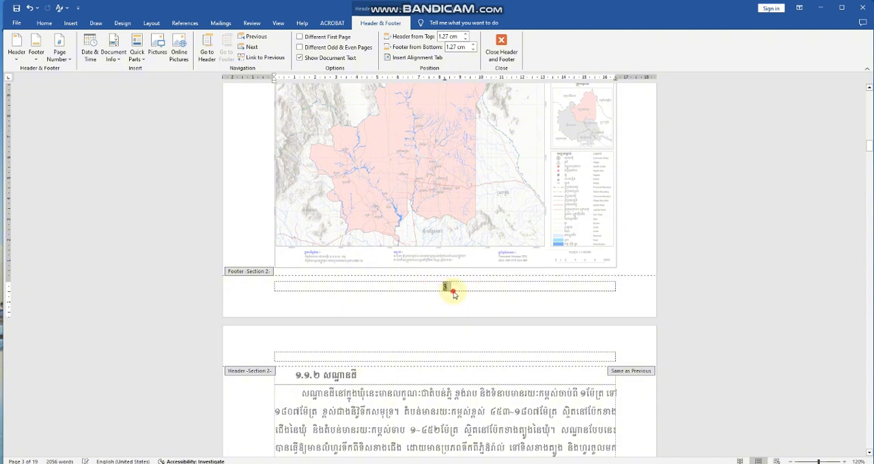
click(452, 286)
double_click(437, 285)
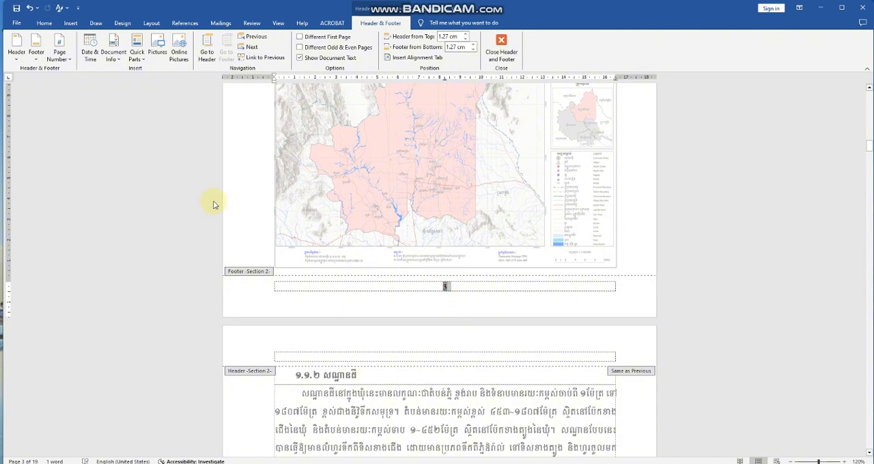
click(61, 59)
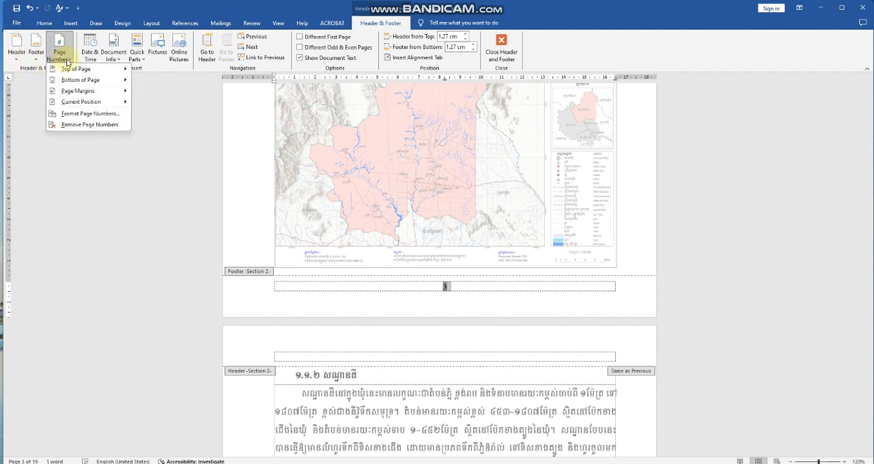
click(87, 113)
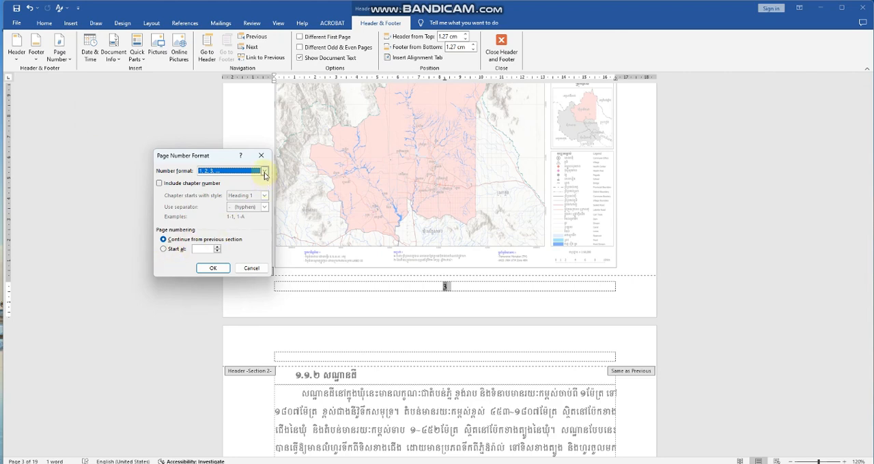
click(163, 249)
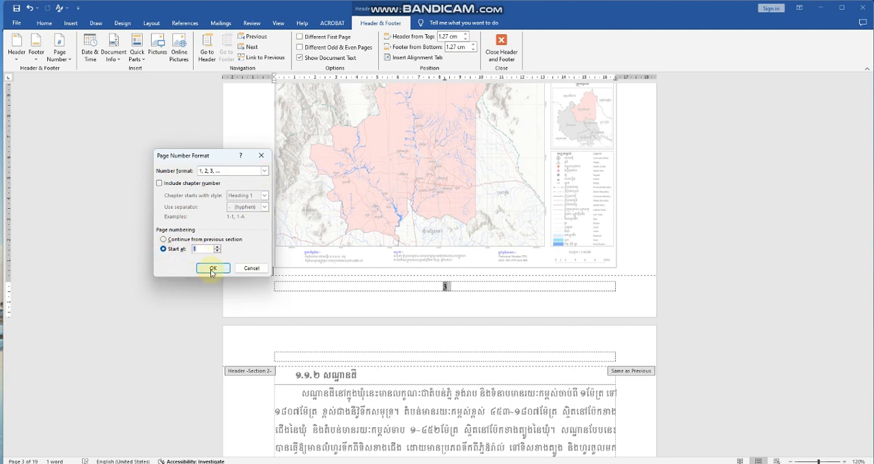
click(213, 269)
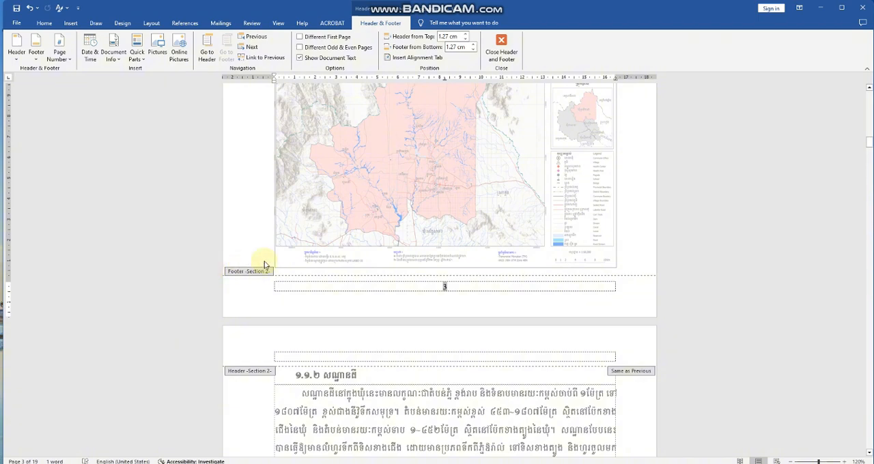
Leave footer editing and check the page numbers on the introduction pages up to the start of chapter 1.
scroll(266, 261, up, 3)
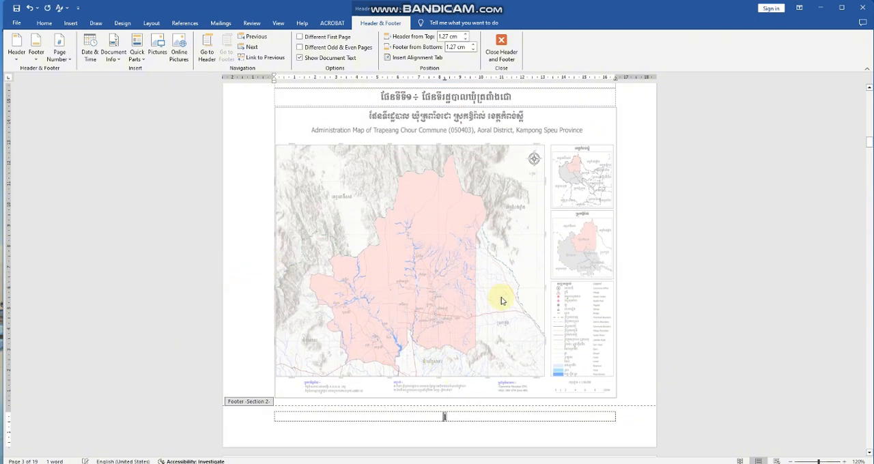
scroll(501, 298, up, 3)
double_click(564, 202)
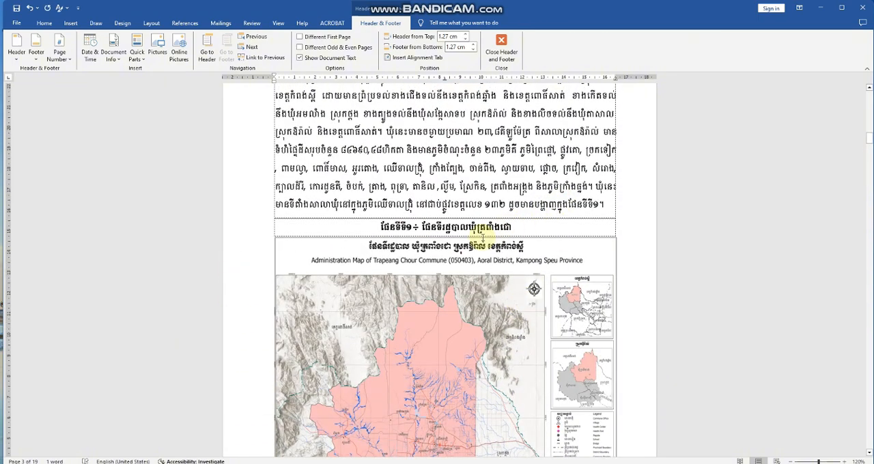
scroll(476, 225, up, 10)
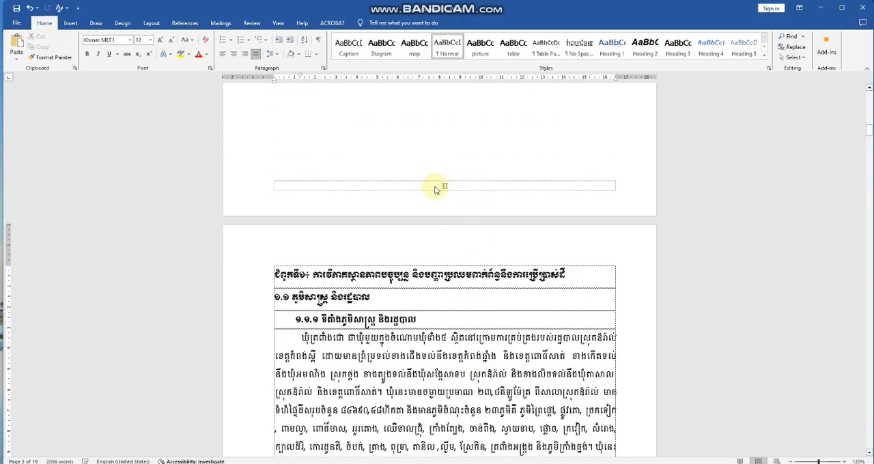
scroll(445, 221, up, 5)
scroll(445, 222, up, 9)
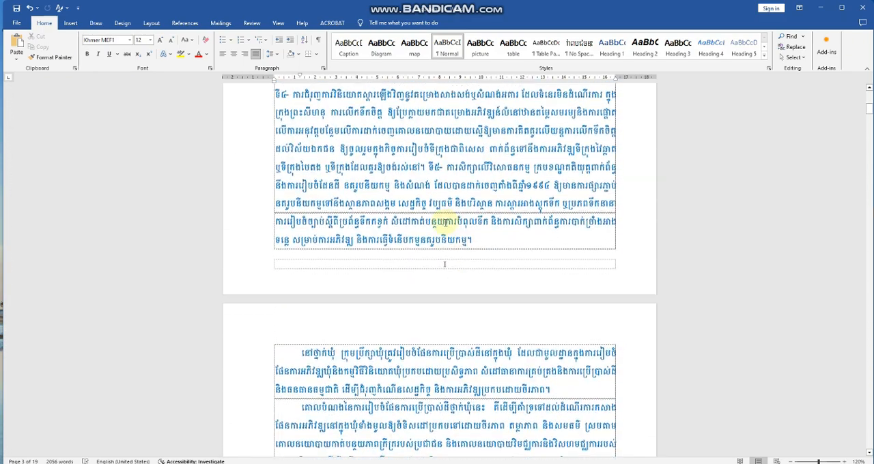
click(429, 268)
scroll(444, 274, down, 7)
scroll(450, 296, down, 5)
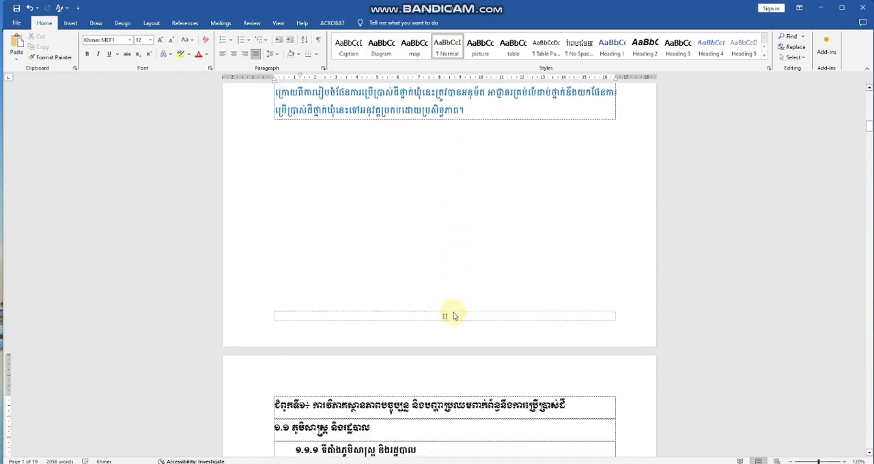
scroll(430, 310, down, 5)
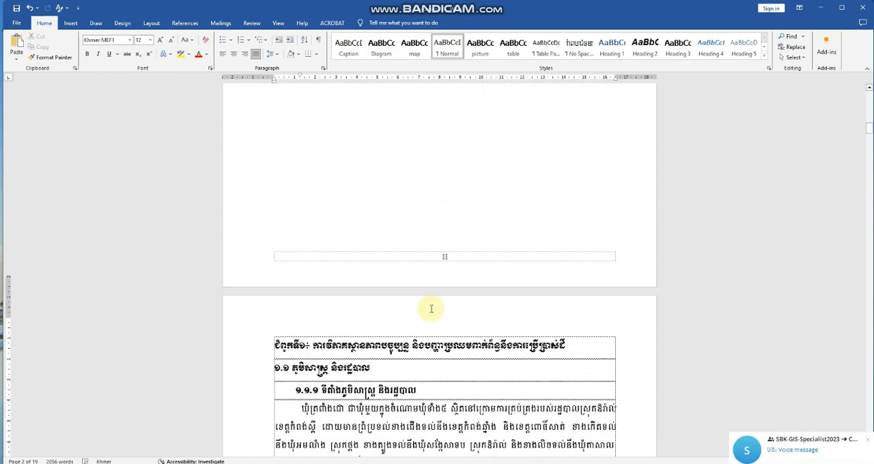
Examine the footer page numbers on the chapter 1 pages, from the map page to the population table.
scroll(437, 307, down, 11)
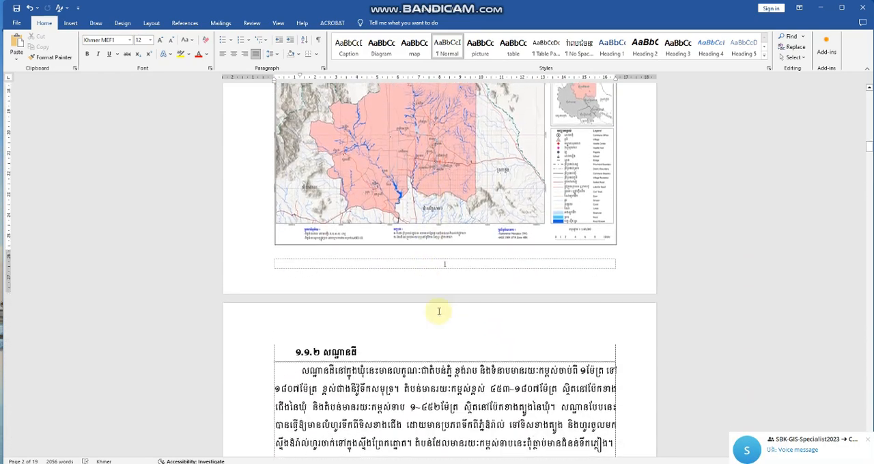
scroll(449, 276, down, 15)
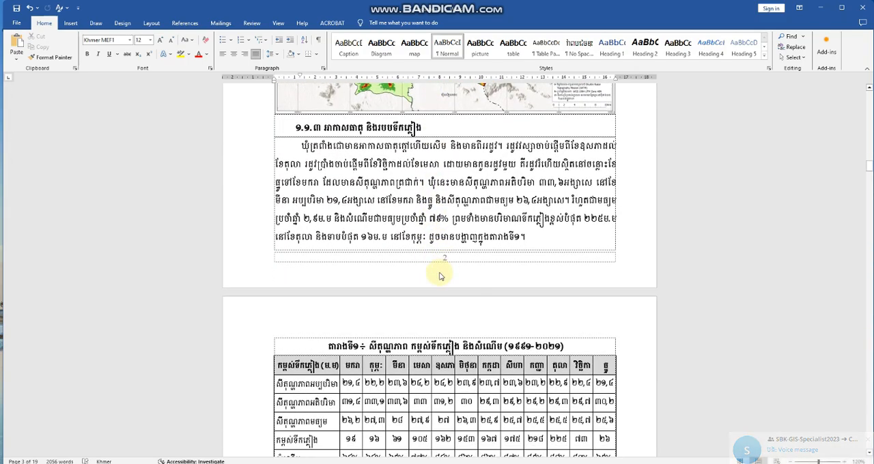
scroll(446, 318, down, 12)
scroll(442, 307, down, 3)
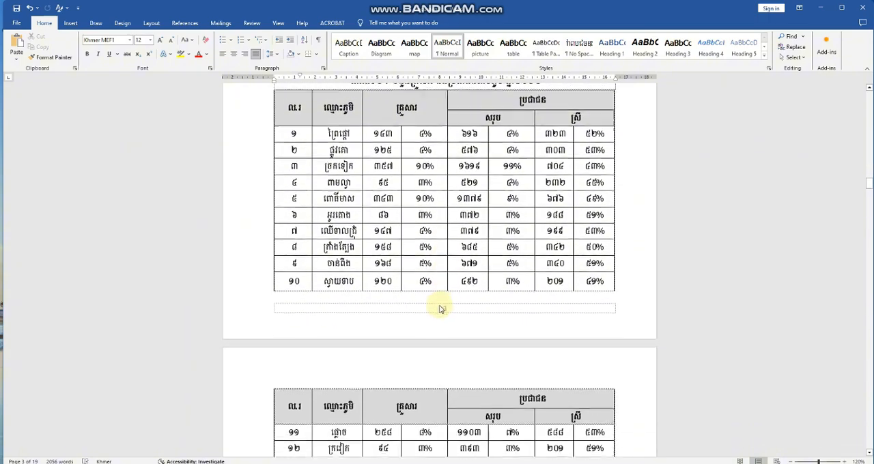
scroll(449, 273, up, 11)
scroll(447, 272, up, 12)
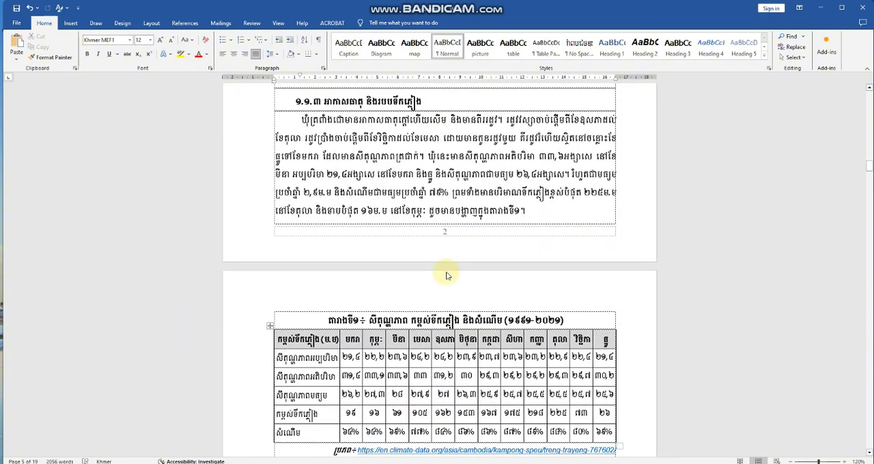
Change the section 2 footer page number to a recently used Khmer font that shows Khmer numerals and set its size to 22.
scroll(445, 272, up, 3)
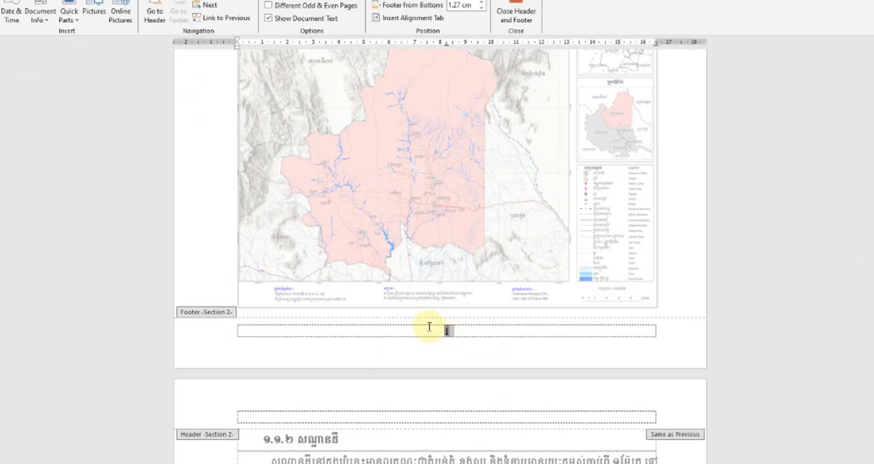
key(alt+h)
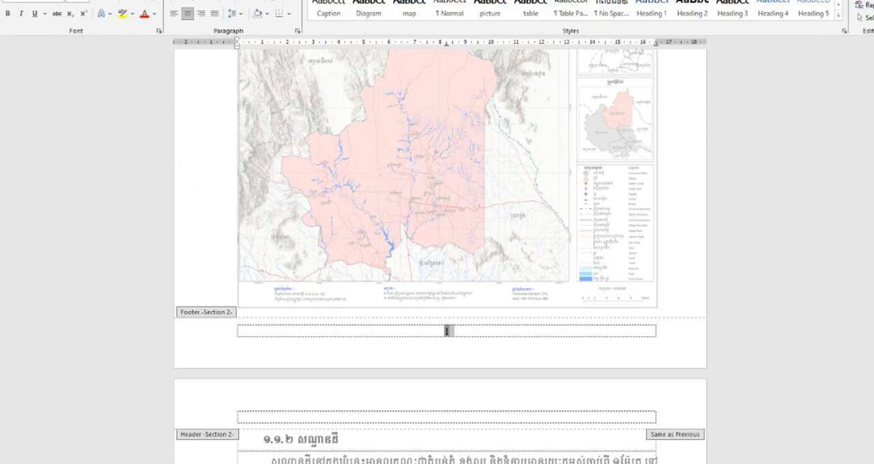
click(59, 2)
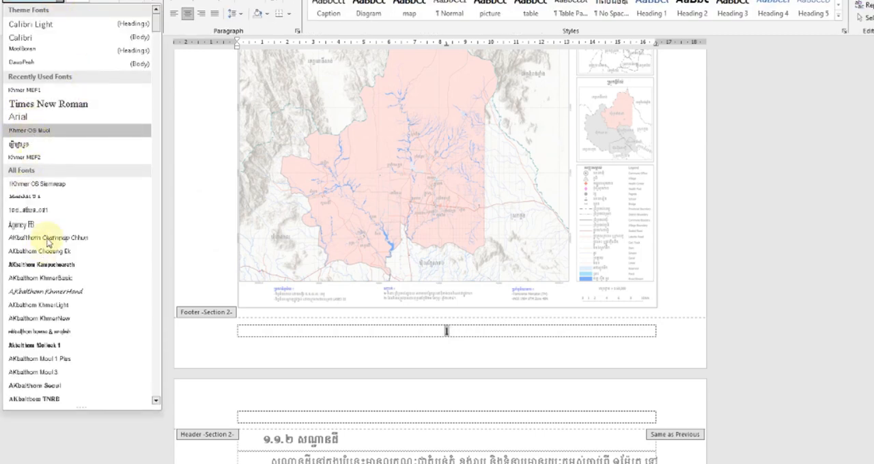
click(32, 147)
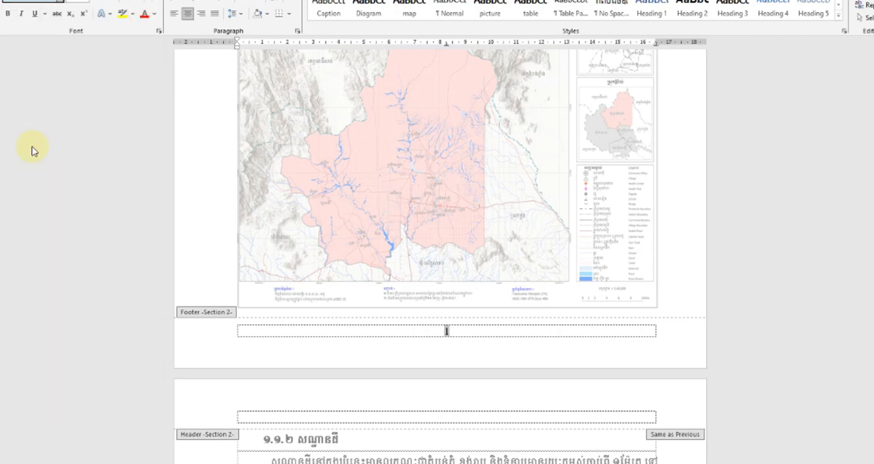
click(86, 2)
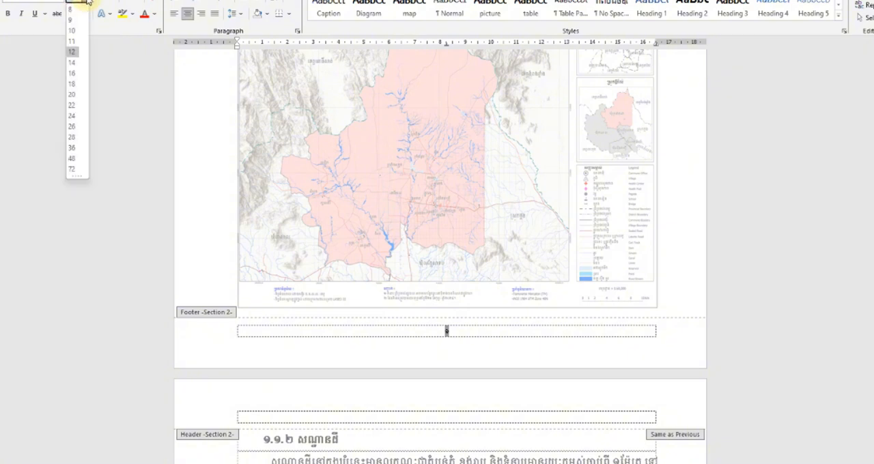
click(71, 106)
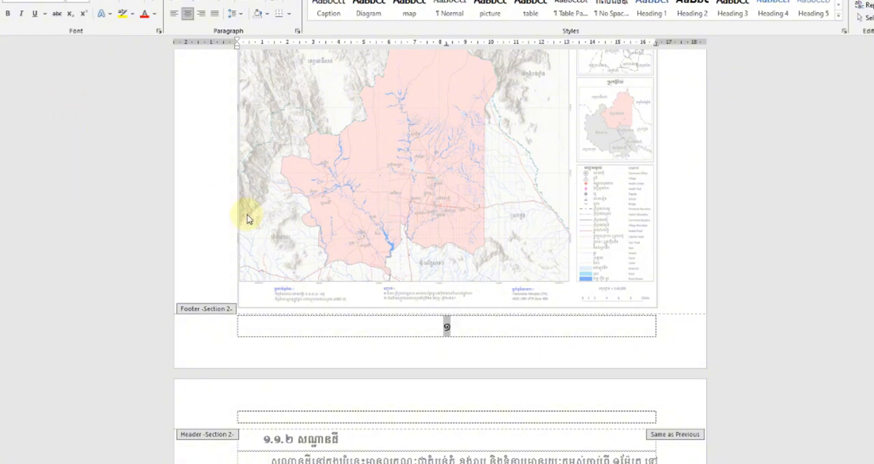
Leave footer editing and review the page numbers from the last introduction page through the chapter 1 population growth table.
double_click(657, 288)
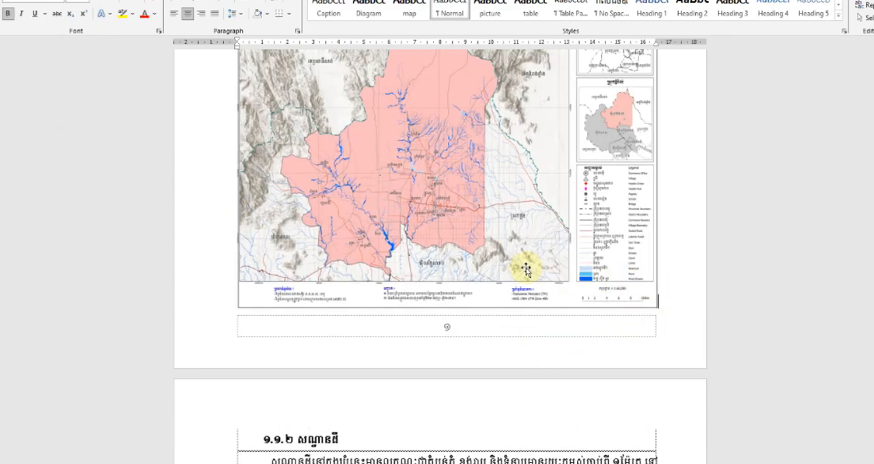
scroll(507, 290, up, 5)
scroll(519, 286, up, 2)
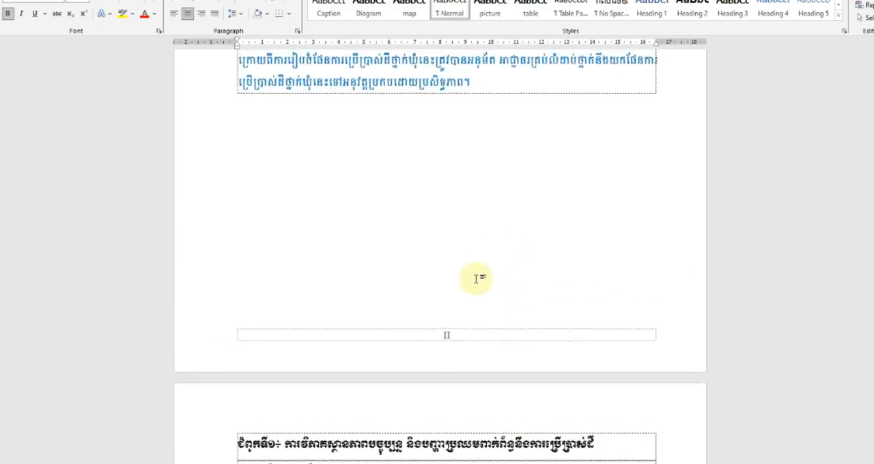
scroll(454, 342, down, 20)
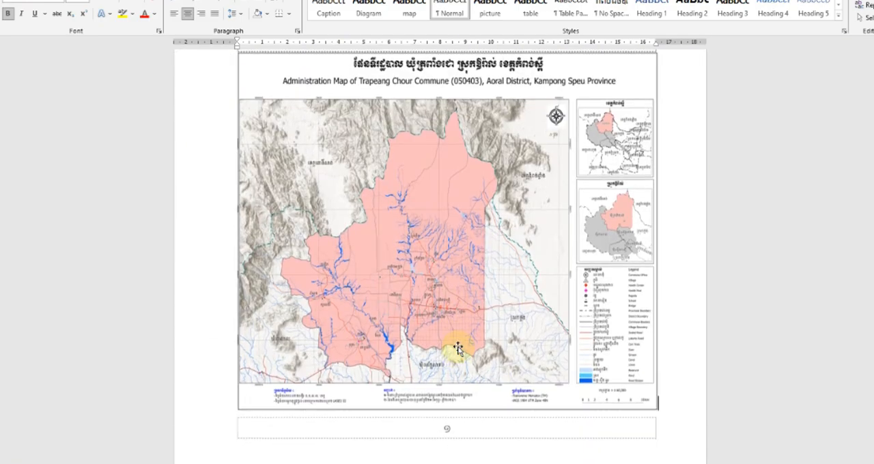
scroll(458, 347, down, 4)
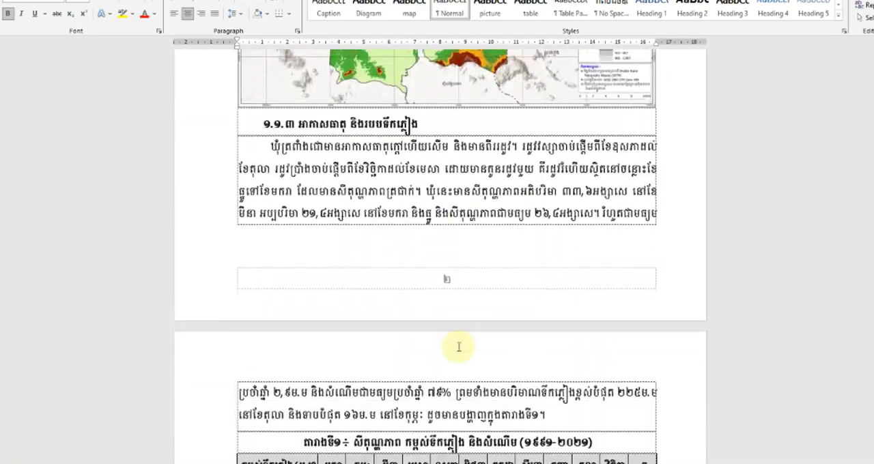
scroll(456, 302, down, 5)
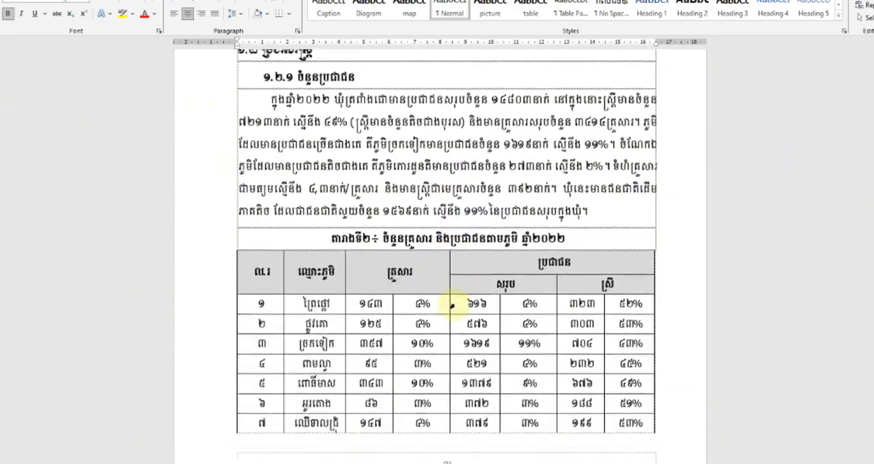
scroll(453, 305, down, 18)
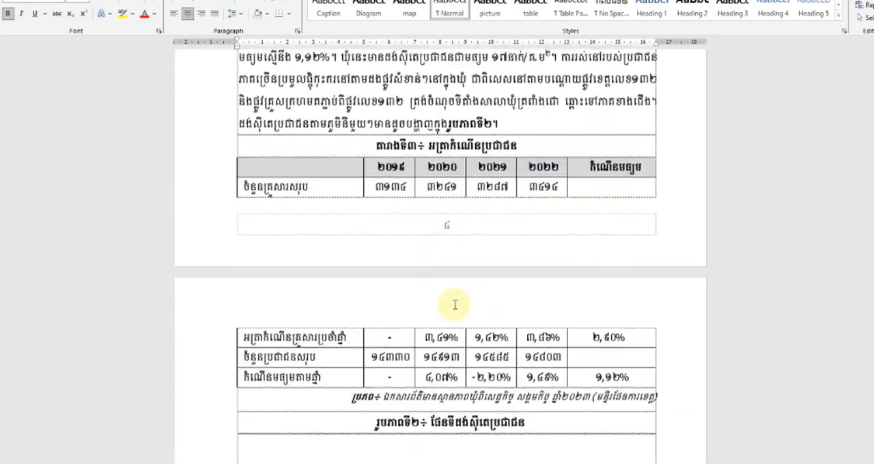